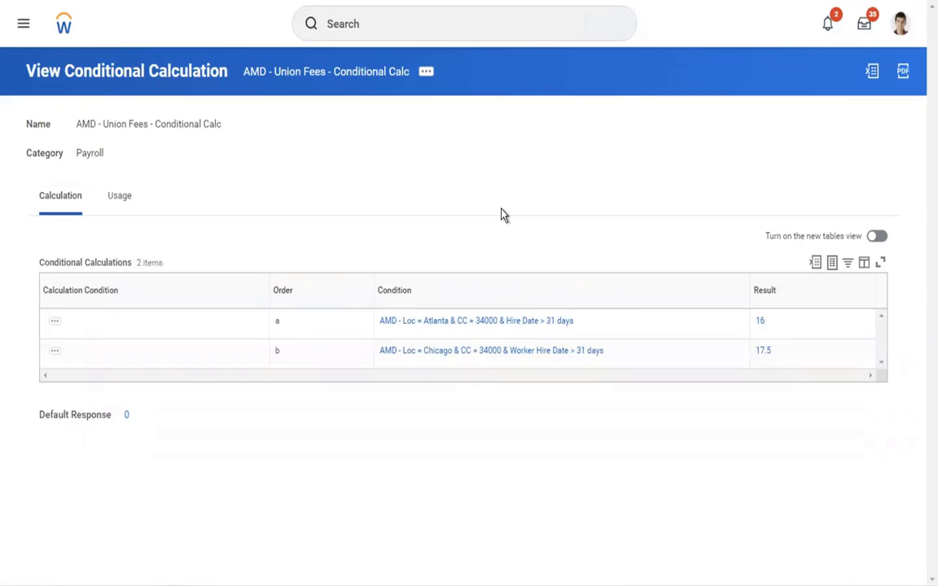
# Open the AMD - Union Fees - Conditional Calc conditional calculation for editing.
pyautogui.click(425, 74)
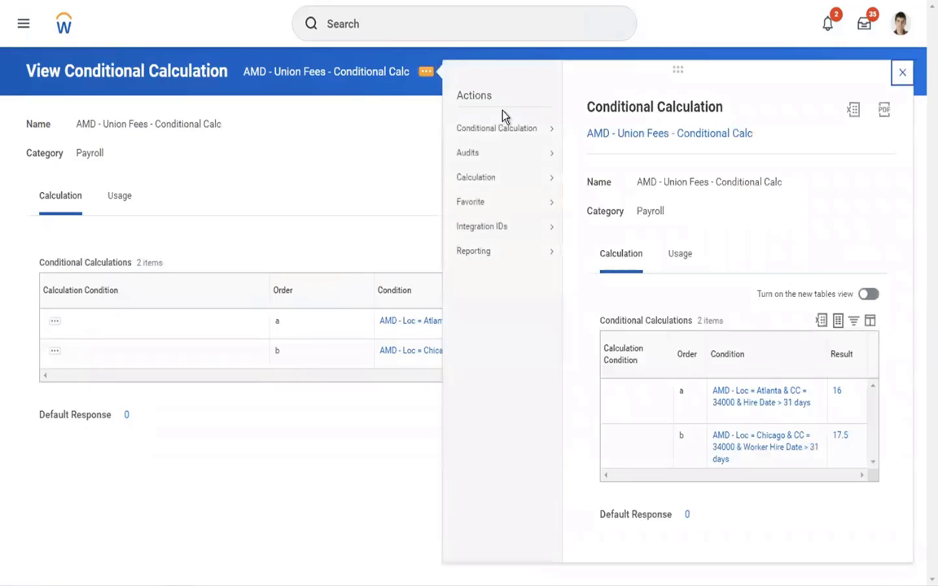
pyautogui.moveTo(499, 130)
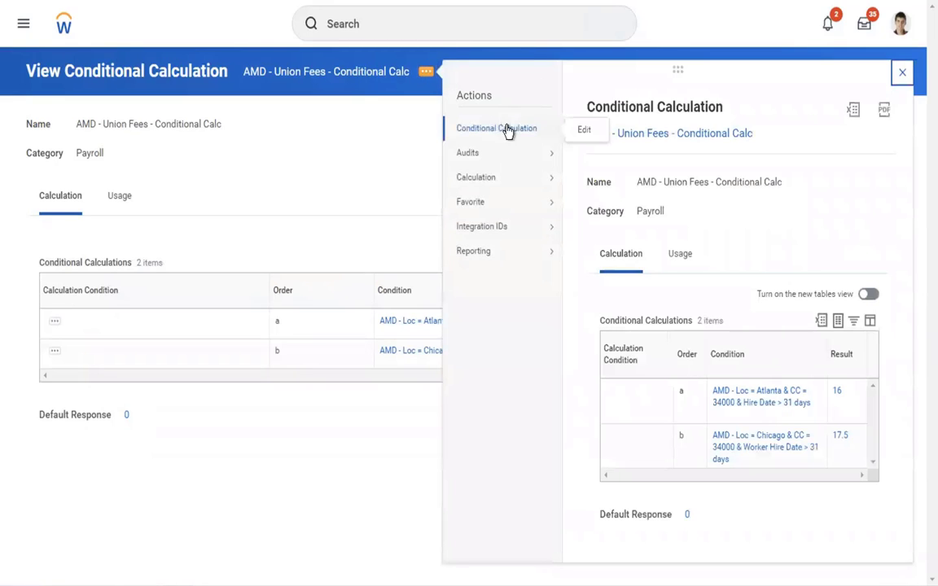
pyautogui.click(582, 131)
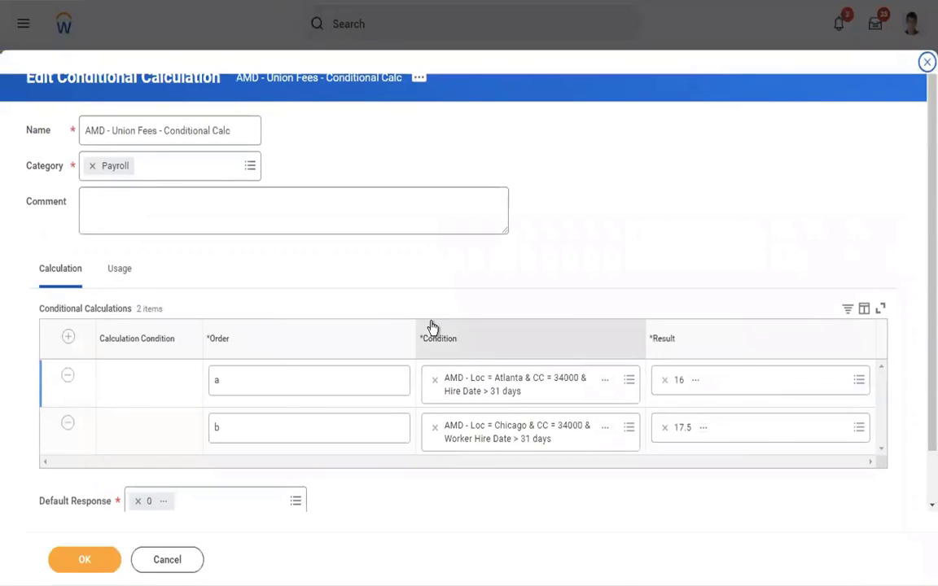
# Consult the union fees deduction table in the Word document, and add a new conditional calculation row with order c.
pyautogui.hotkey('ctrl', 'Left')
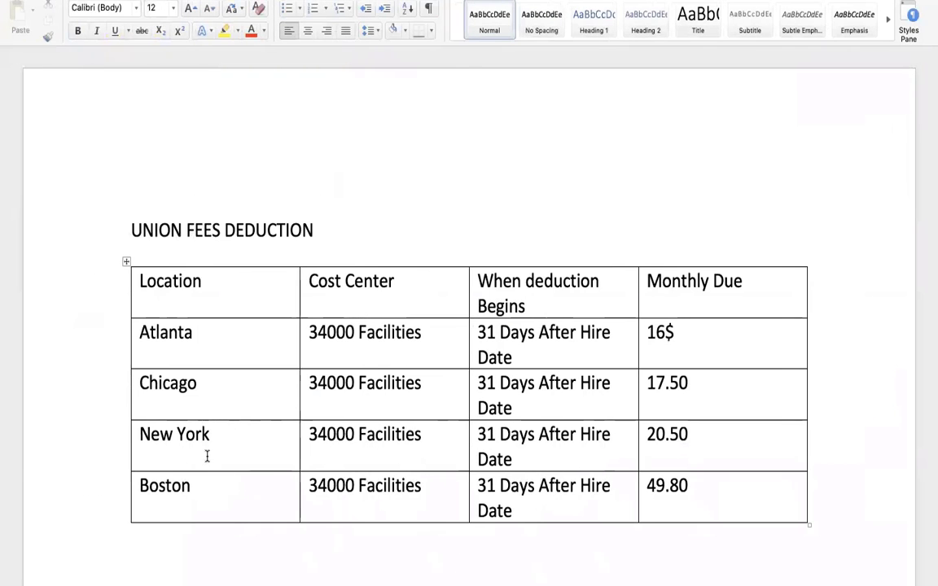
pyautogui.hotkey('ctrl', 'Right')
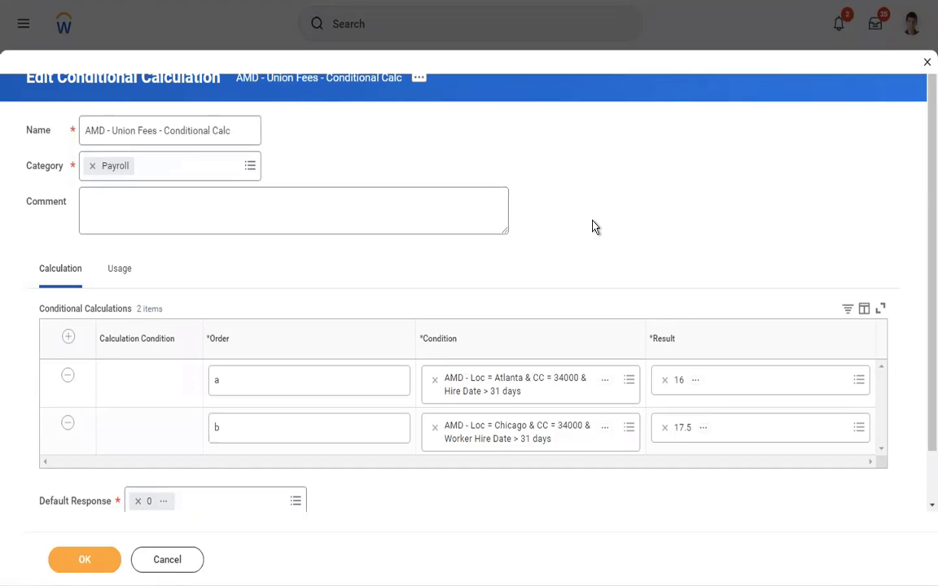
pyautogui.click(68, 338)
pyautogui.click(290, 386)
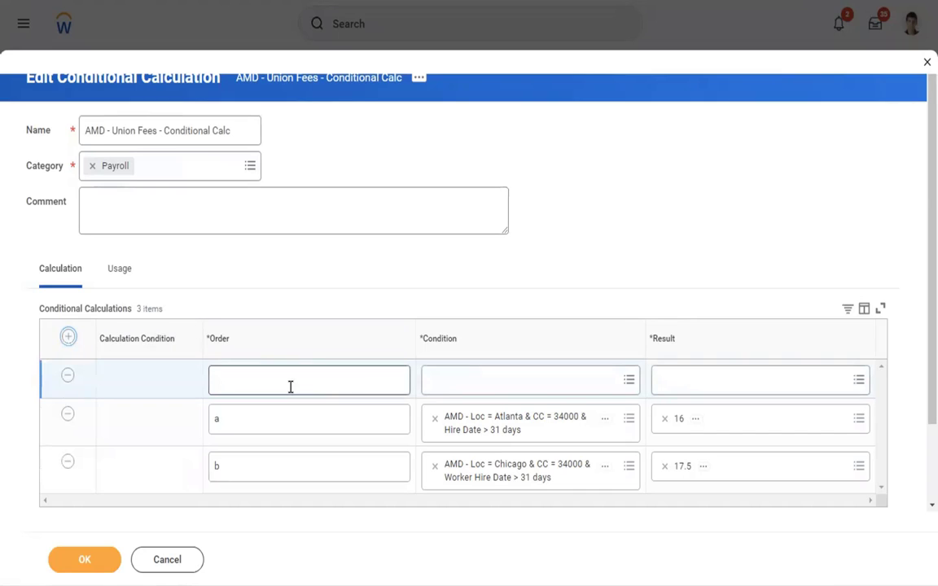
pyautogui.write('c')
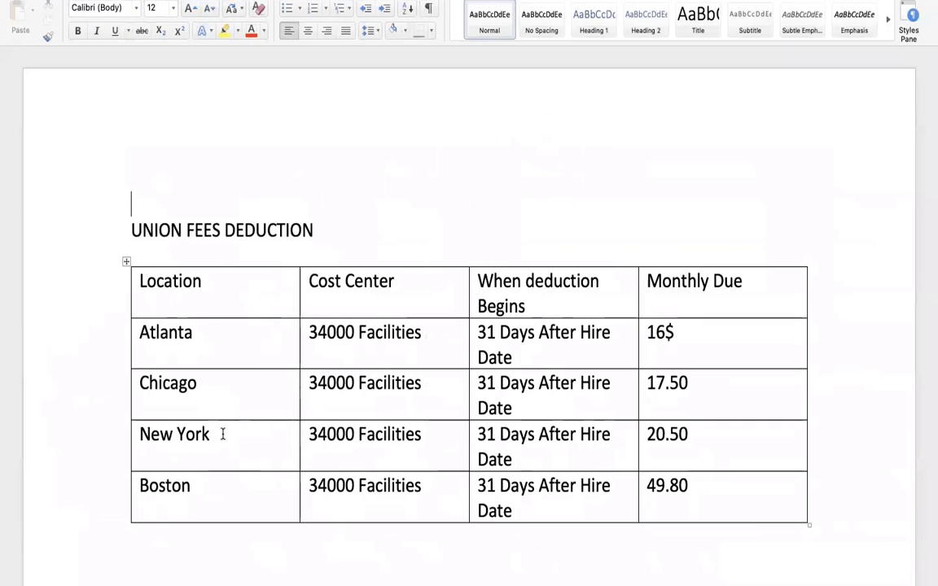
# Highlight New York in the Word document's fees table, and start creating a logic calculation as row c's condition in Workday.
pyautogui.moveTo(221, 433); pyautogui.dragTo(130, 427)
pyautogui.hotkey('ctrl', 'Right')
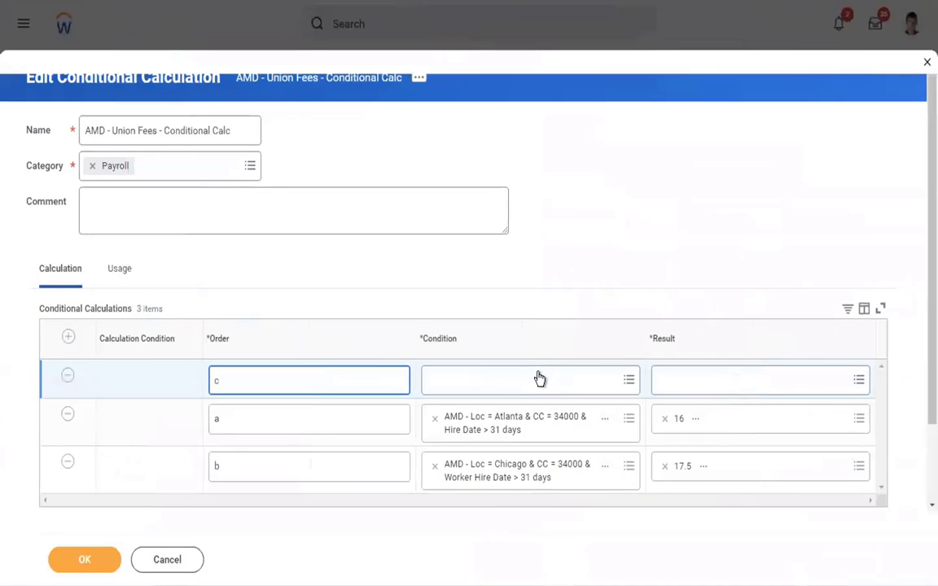
pyautogui.click(611, 379)
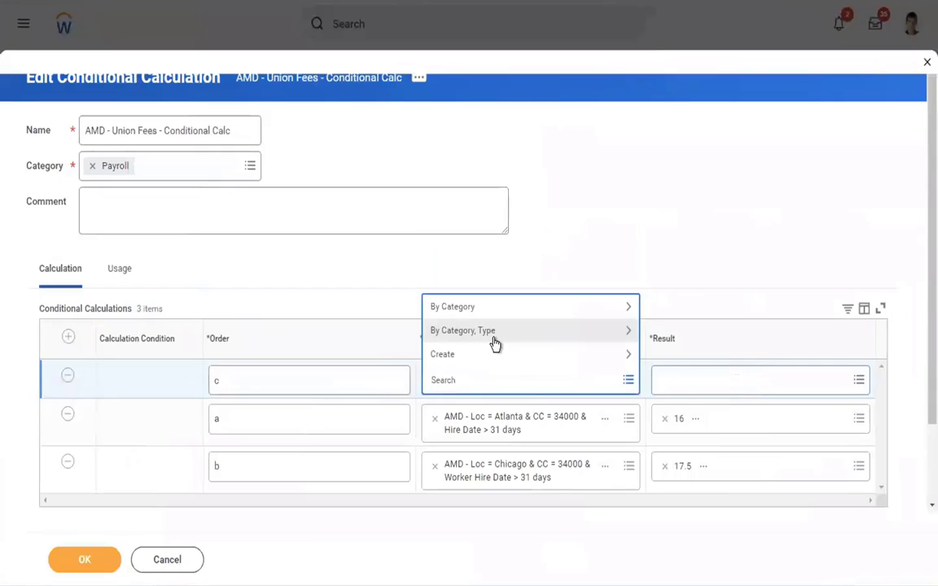
pyautogui.click(441, 356)
pyautogui.press('Down')
pyautogui.press('Down')
pyautogui.press('Down')
pyautogui.press('Down')
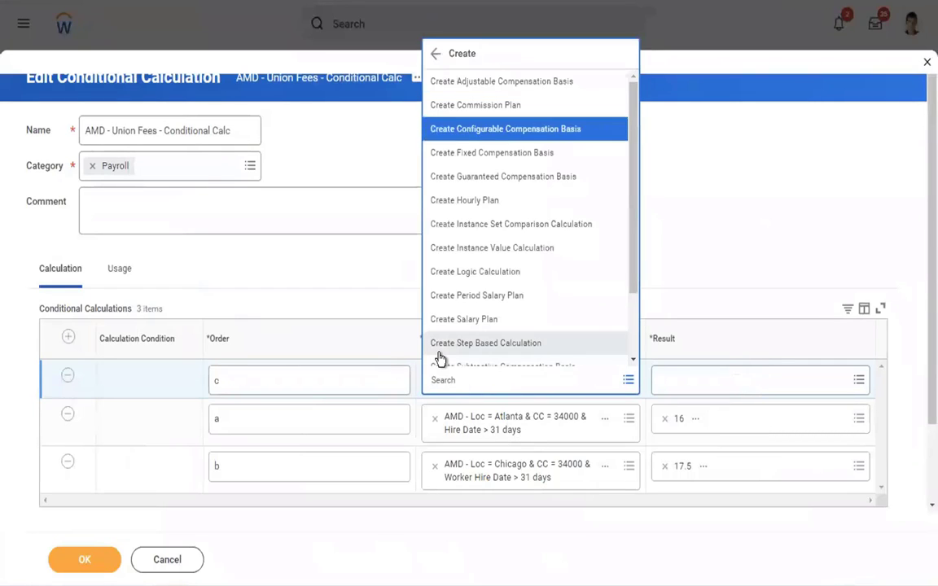
pyautogui.press('Down')
pyautogui.press('Down')
pyautogui.press('Down')
pyautogui.press('Down')
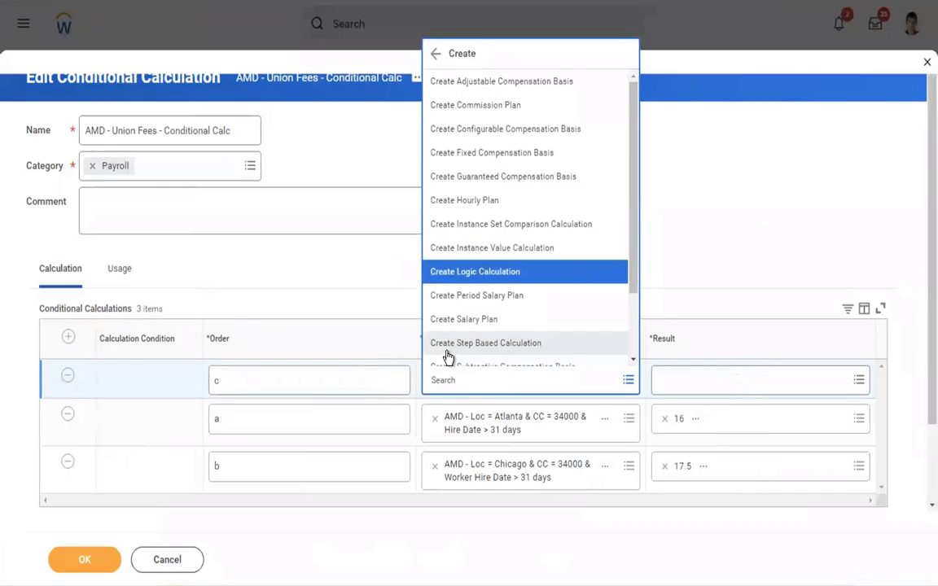
pyautogui.click(446, 278)
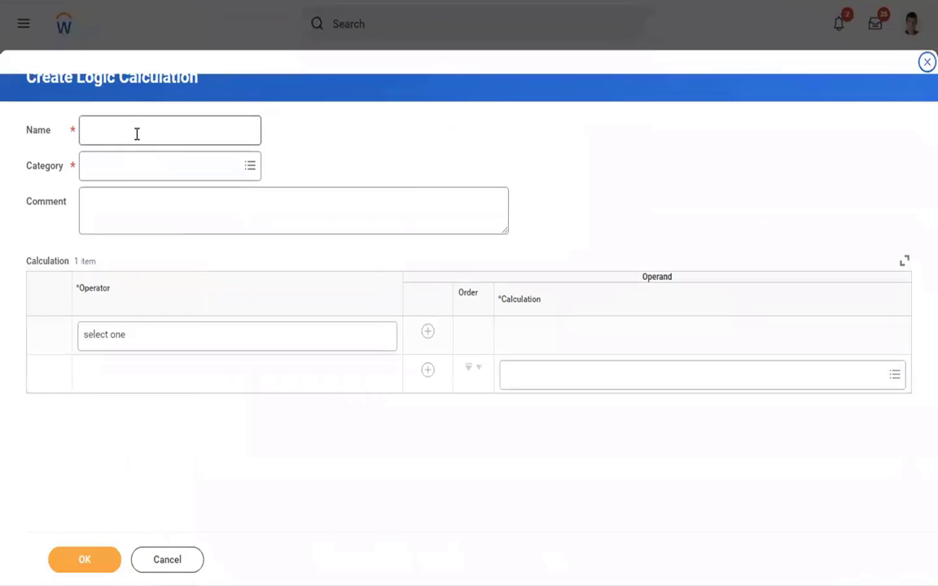
# Name the logic calculation "AMD - Loc = NY & CC = 34000 & Worker Hire date > 31 days" and assign the Payroll category.
pyautogui.click(137, 134)
pyautogui.write('AMD')
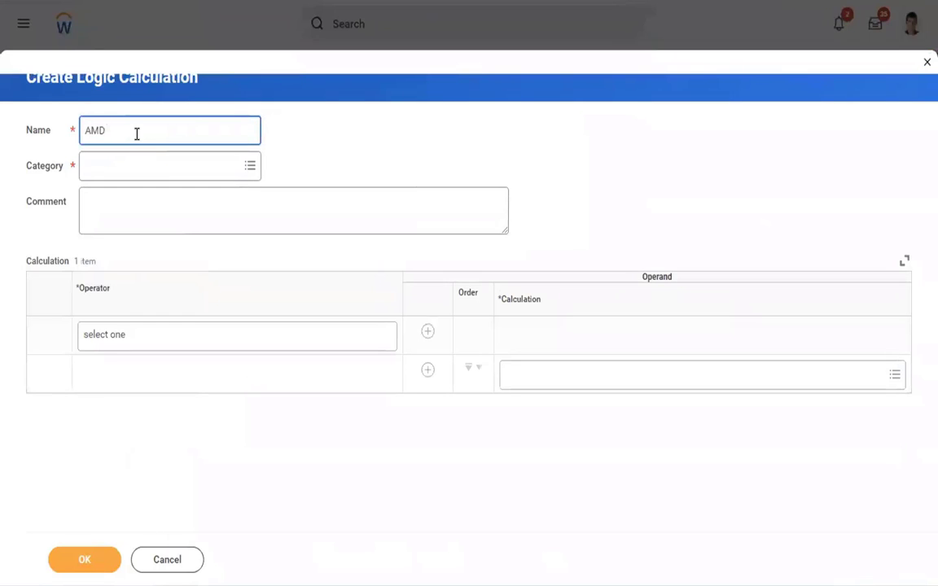
pyautogui.write(' - Loc = NY &')
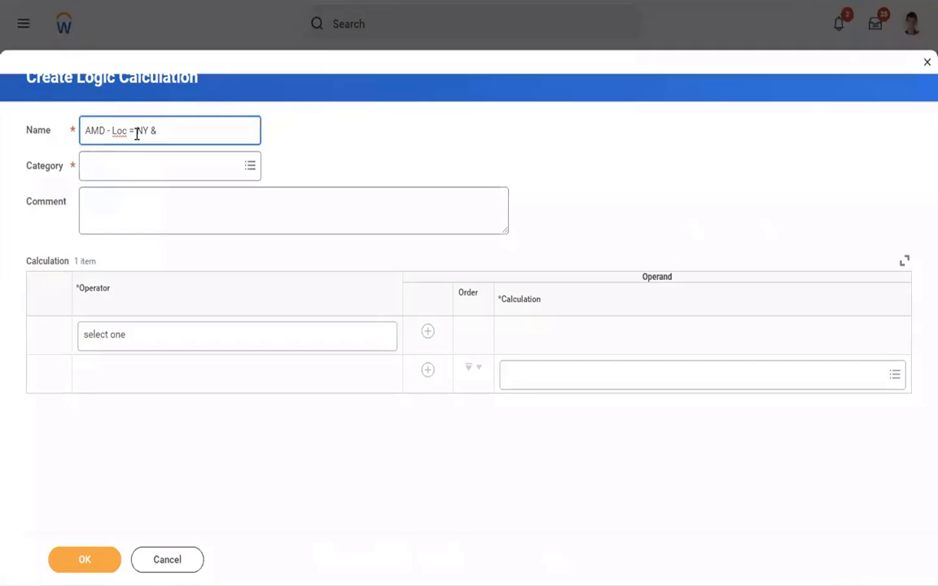
pyautogui.write('CC = 34000 & Worker H')
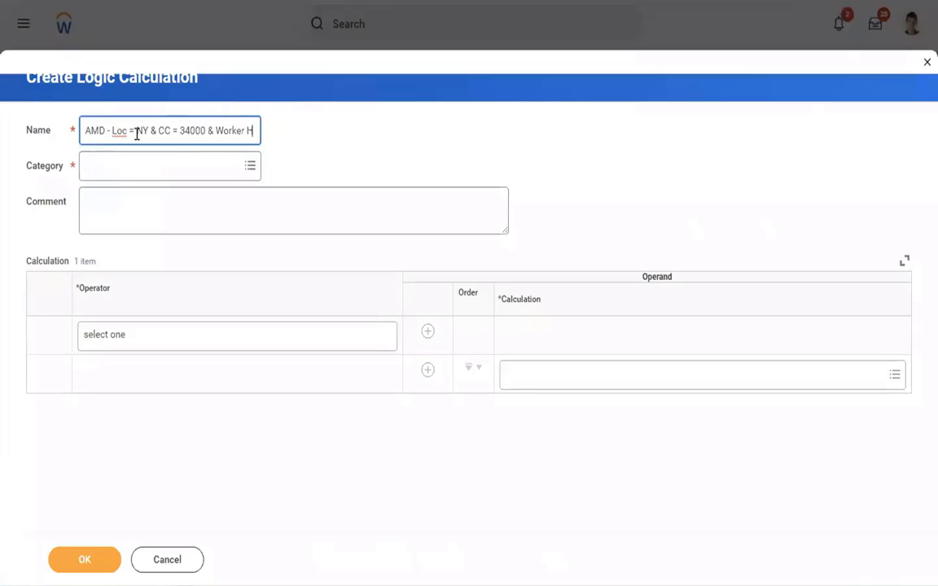
pyautogui.write('ire d')
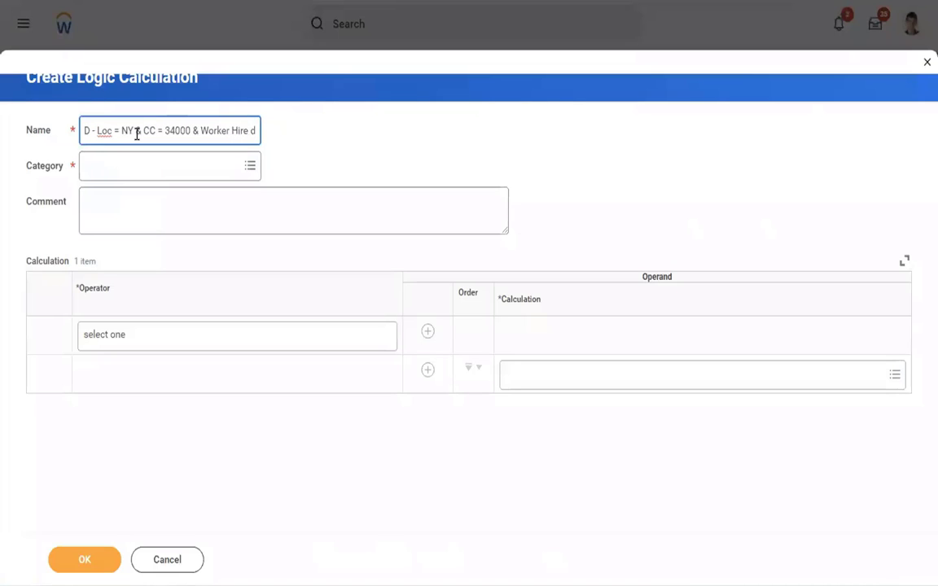
pyautogui.write('a')
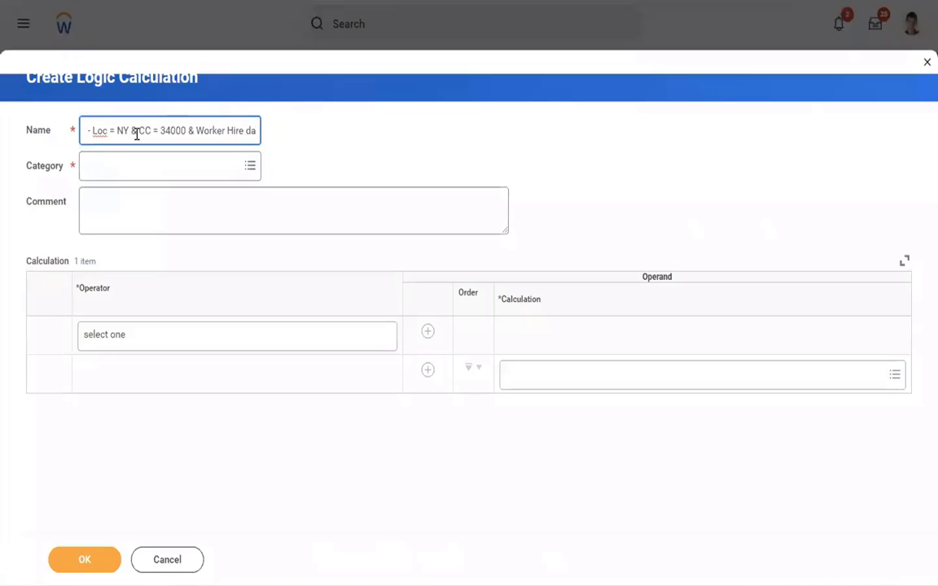
pyautogui.write('te > 31 days')
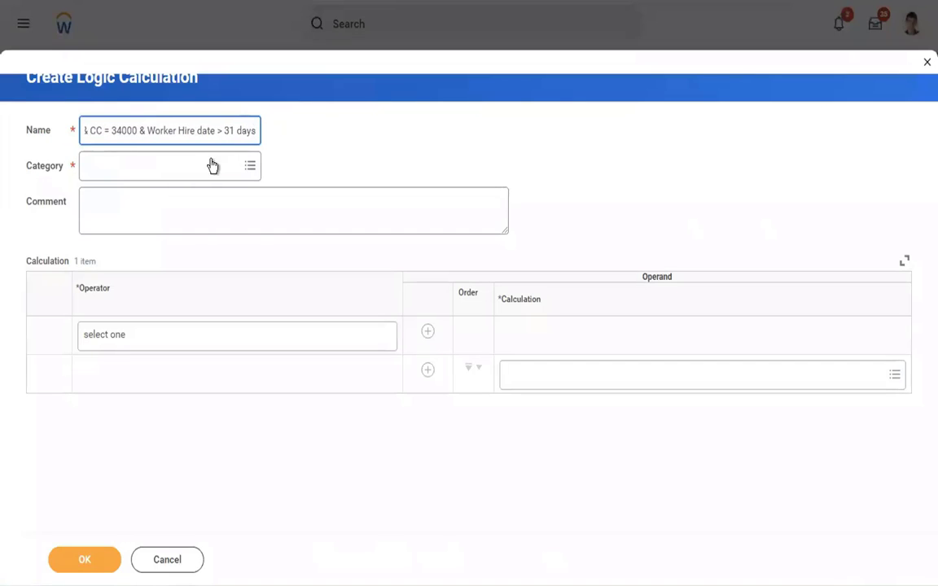
pyautogui.click(163, 175)
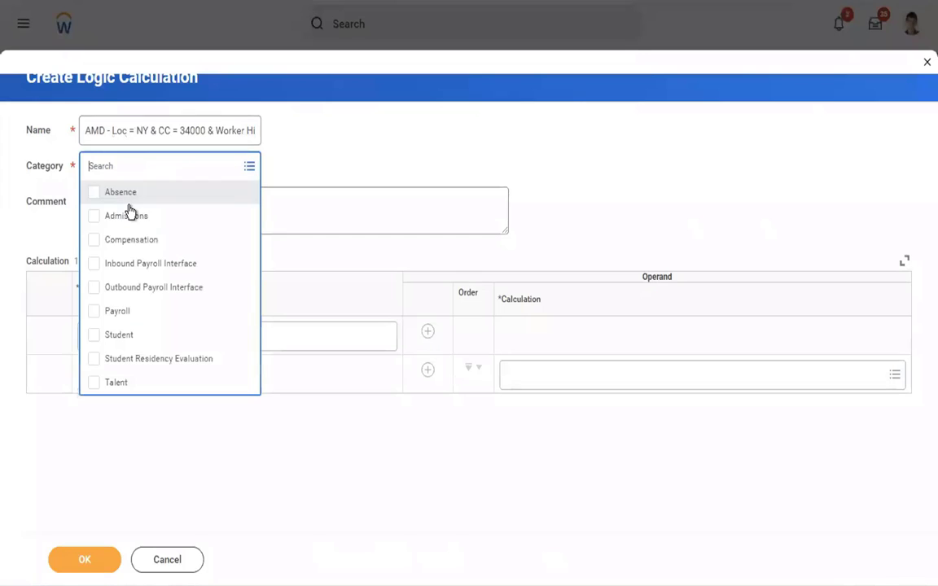
pyautogui.click(109, 313)
pyautogui.click(362, 173)
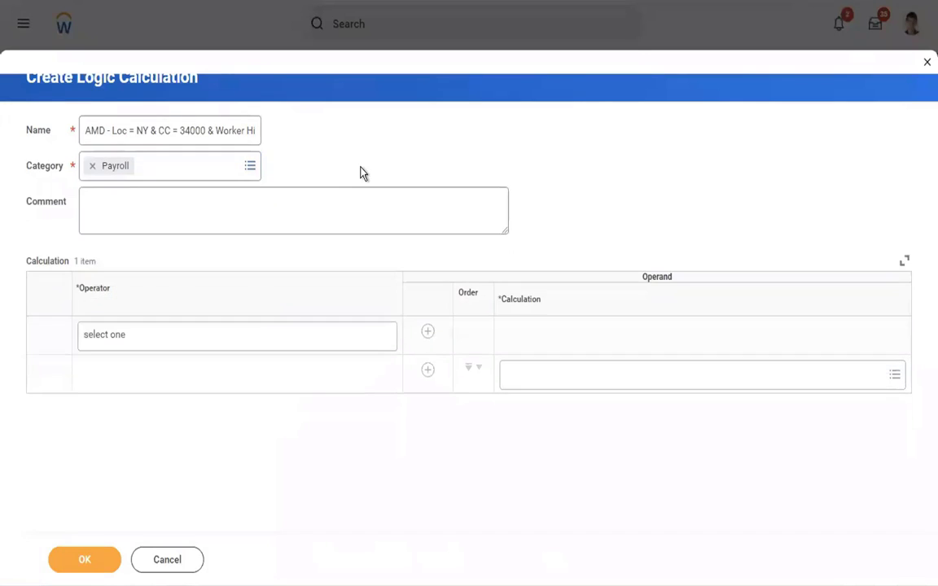
# Add AMD LOC = New York and AMD - Cost Center = 34000 as the first two operands of the logic calculation.
pyautogui.click(555, 377)
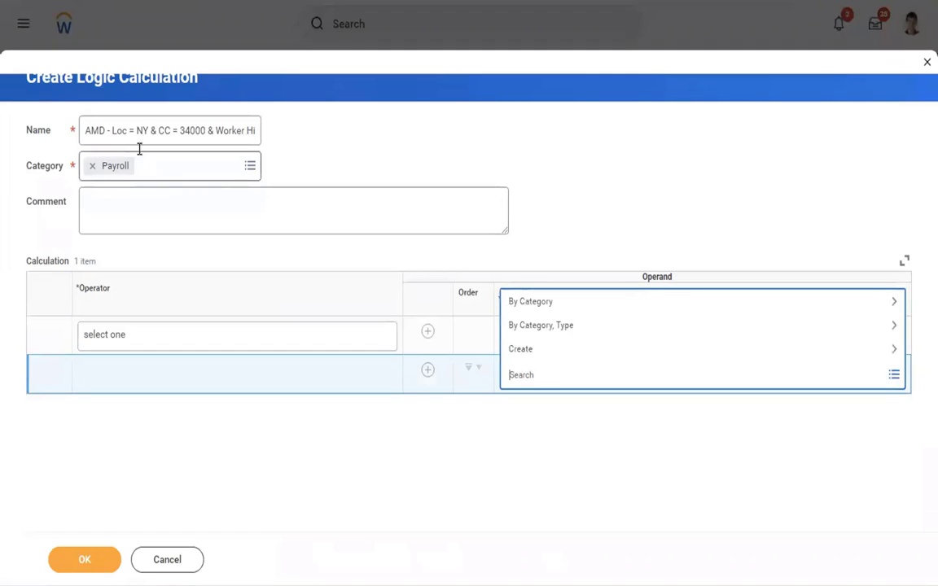
pyautogui.write('amd new')
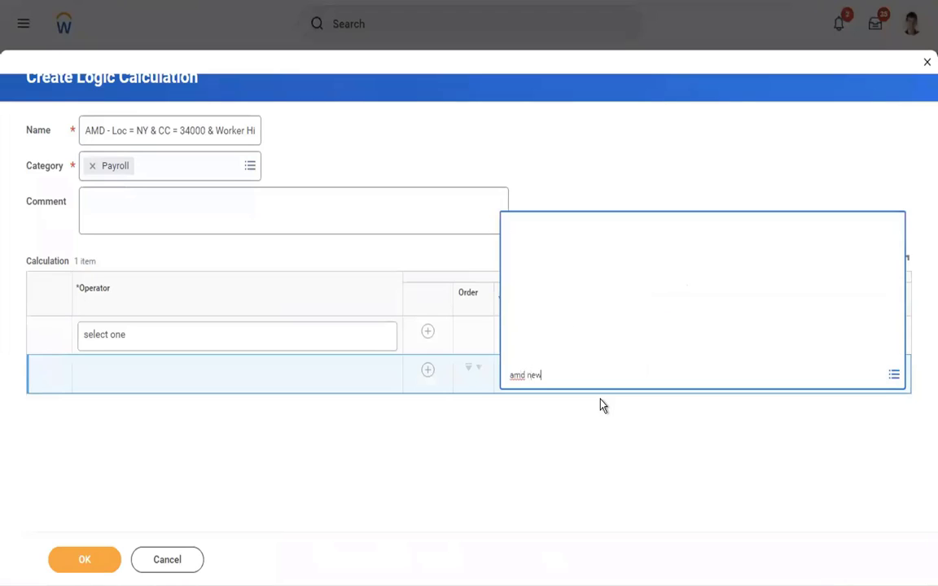
pyautogui.press('Return')
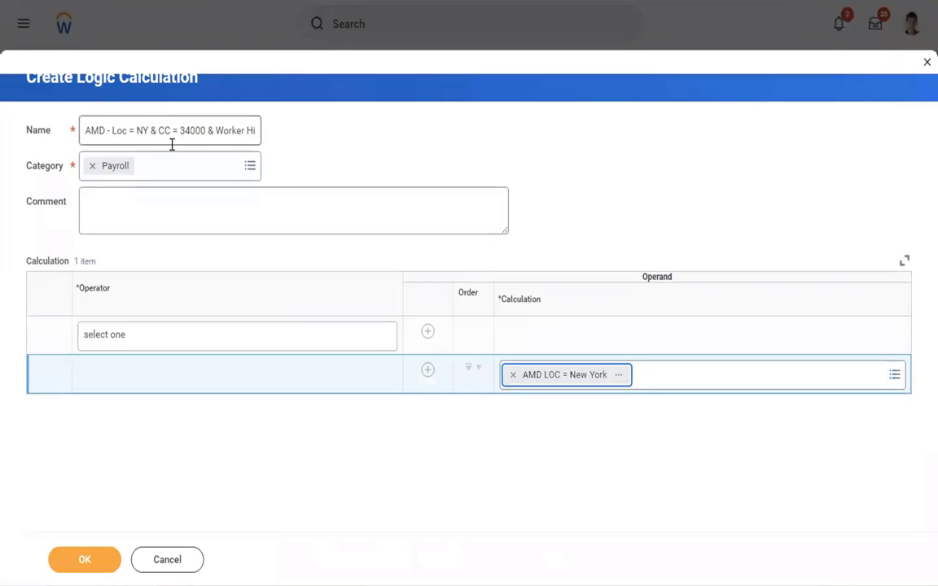
pyautogui.click(427, 369)
pyautogui.click(545, 418)
pyautogui.write('amd')
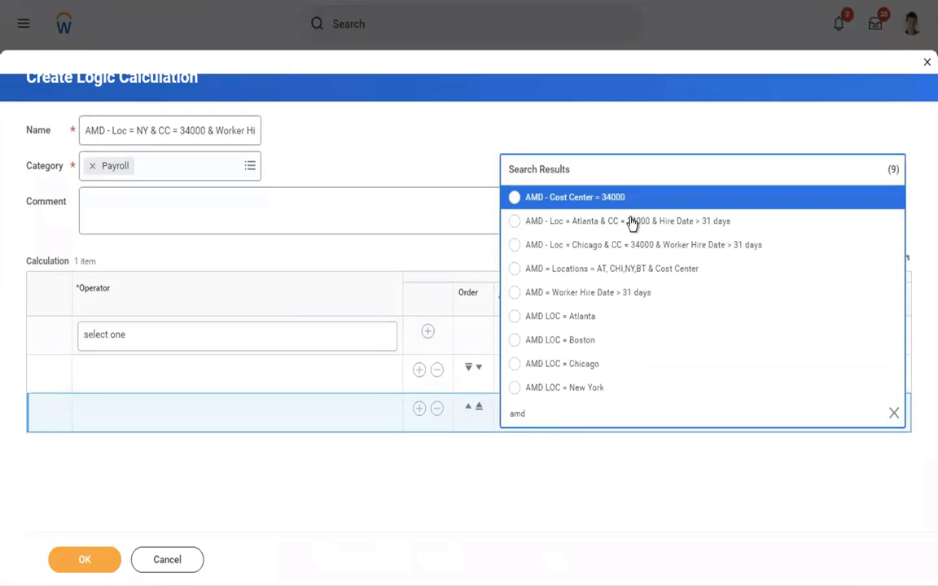
pyautogui.click(603, 200)
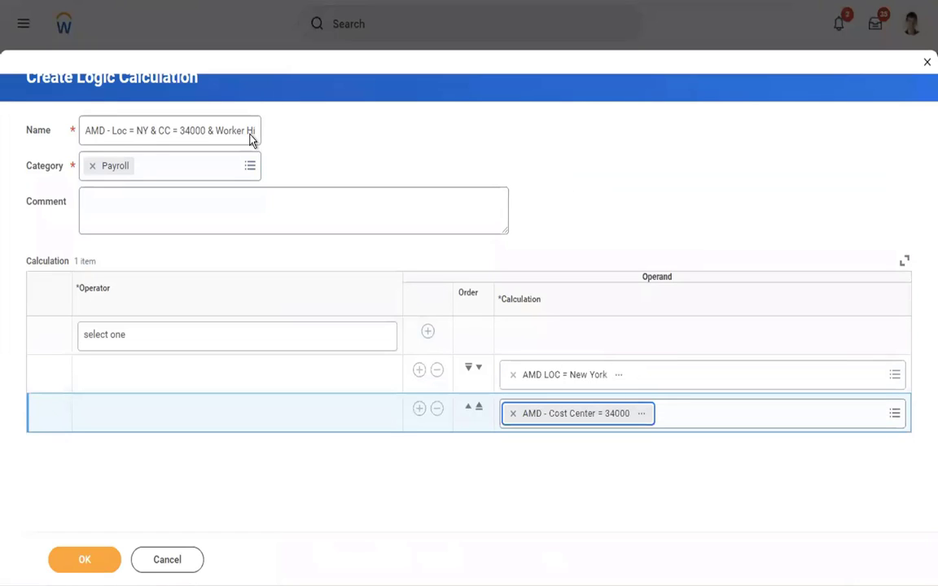
# Add AMD = Worker Hire Date > 31 days as the third operand of the logic calculation.
pyautogui.click(418, 409)
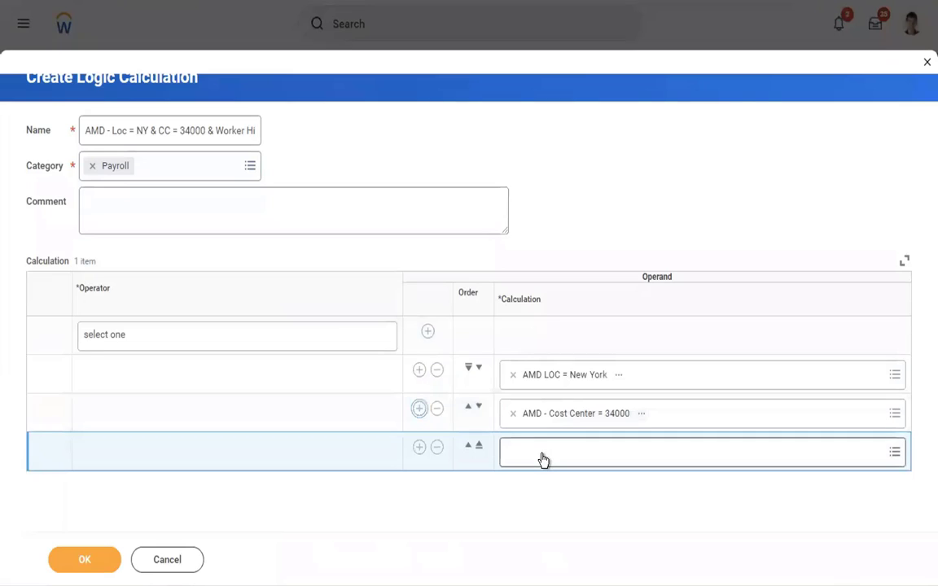
pyautogui.click(543, 452)
pyautogui.write('amd wor')
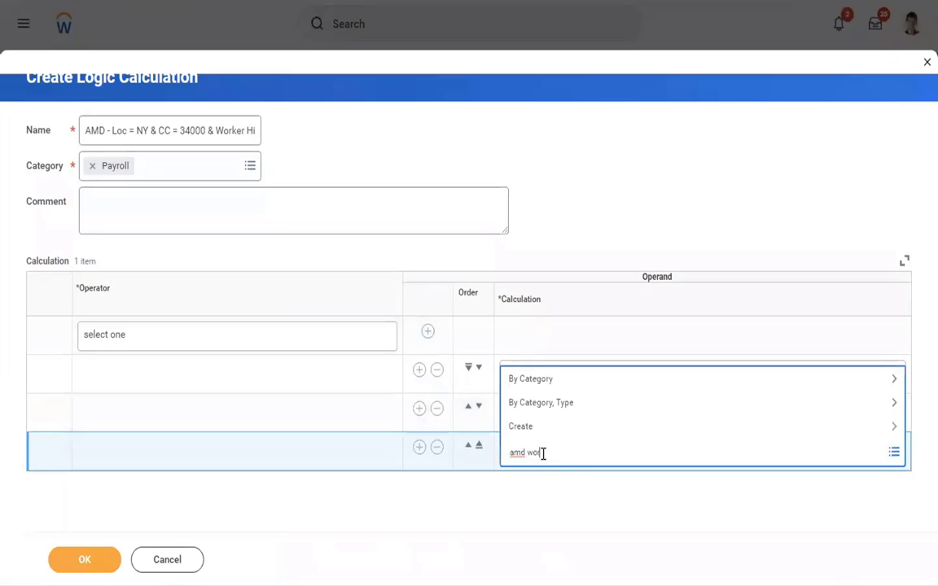
pyautogui.press('Return')
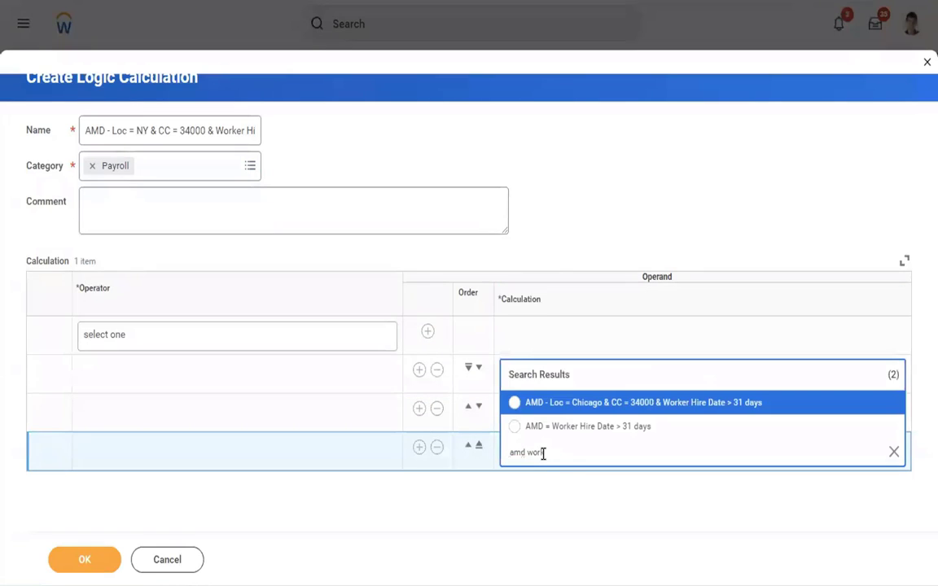
pyautogui.click(601, 436)
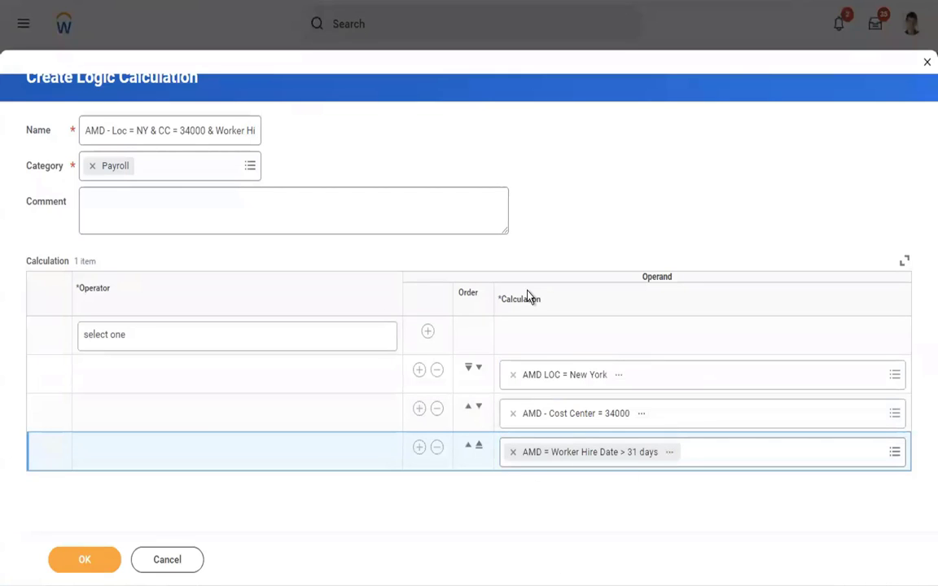
# Set the logic calculation's operator to AND and save the calculation as row c's condition.
pyautogui.click(349, 346)
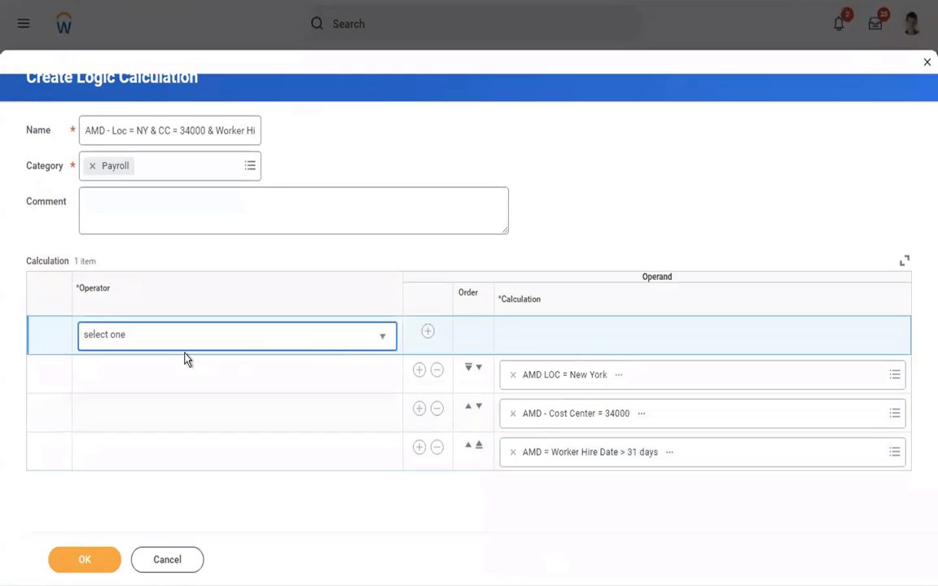
pyautogui.click(167, 334)
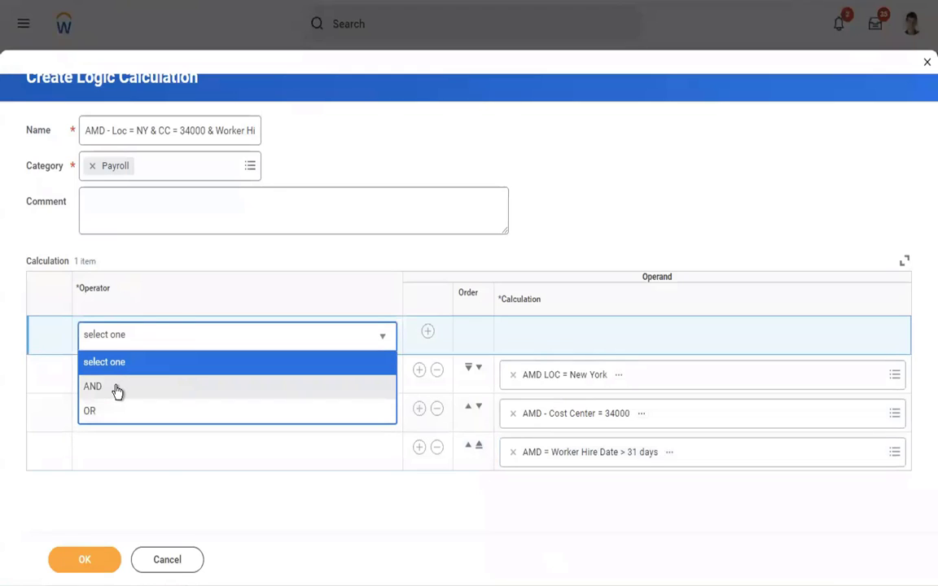
pyautogui.click(120, 388)
pyautogui.click(85, 560)
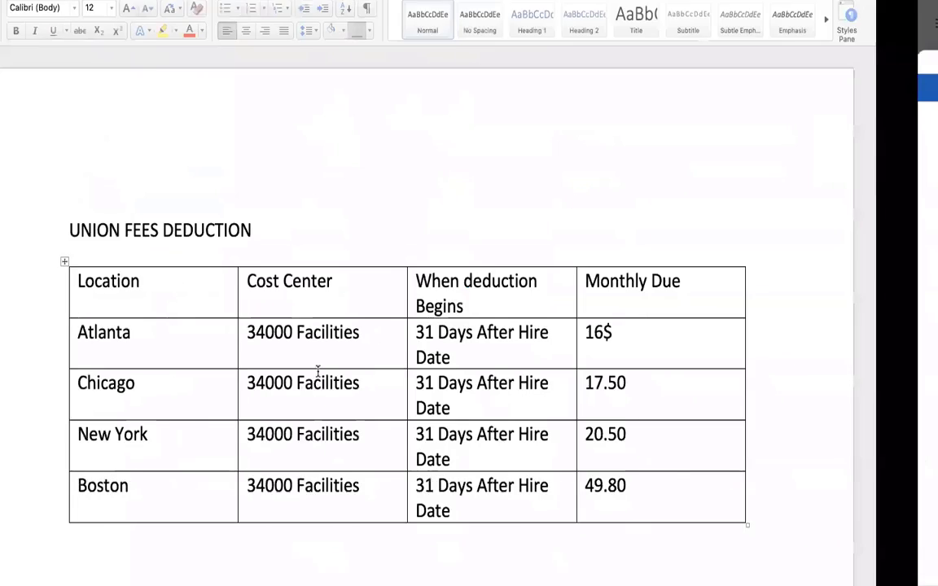
# Check New York's monthly due in the Word document, search for 20.5 as row c's result, and start creating a calculation for it.
pyautogui.moveTo(709, 439); pyautogui.dragTo(641, 439)
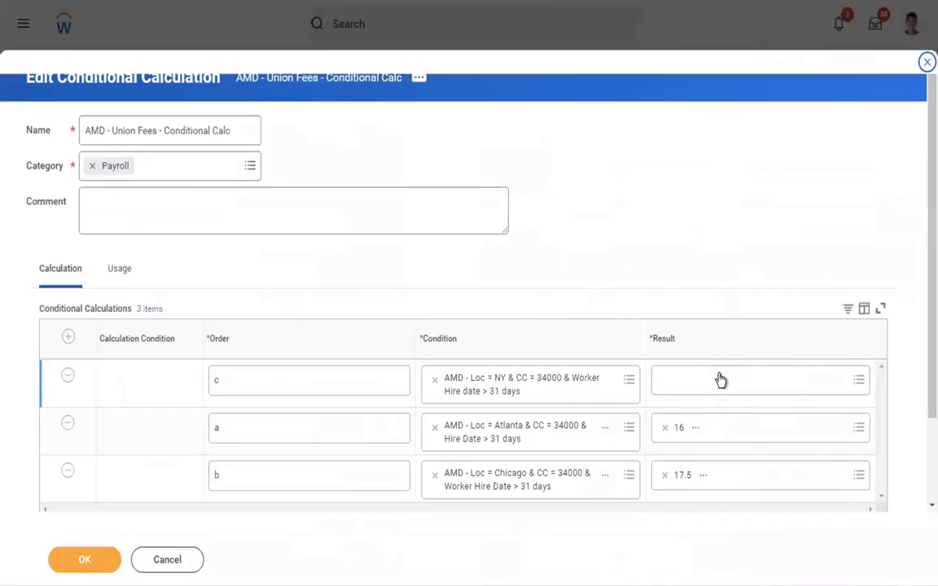
pyautogui.click(697, 378)
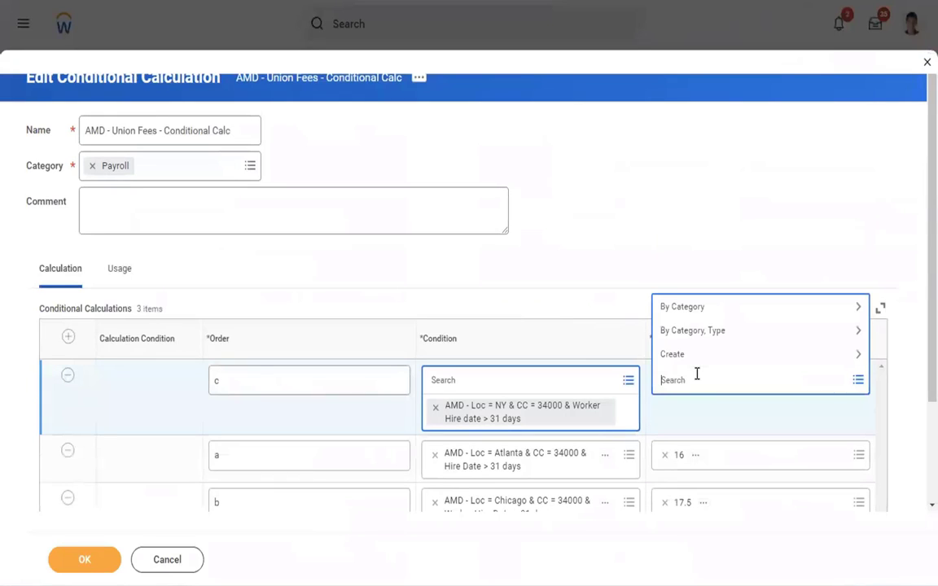
pyautogui.write('20.5')
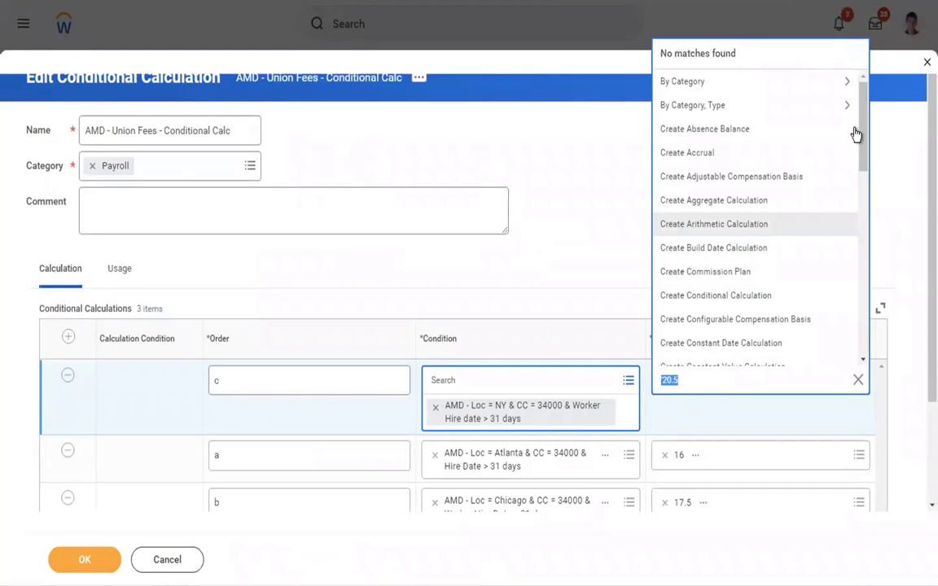
pyautogui.moveTo(864, 143); pyautogui.dragTo(859, 152)
pyautogui.click(682, 343)
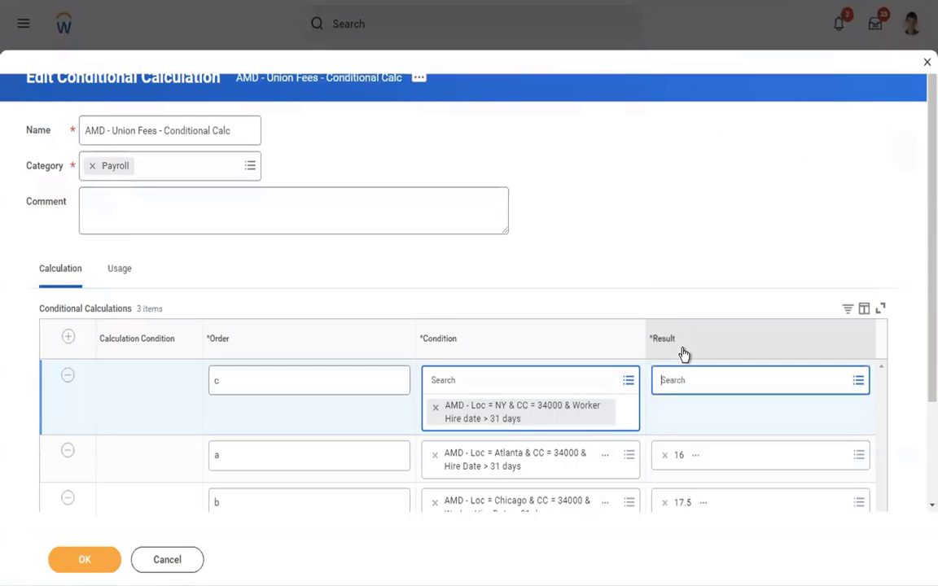